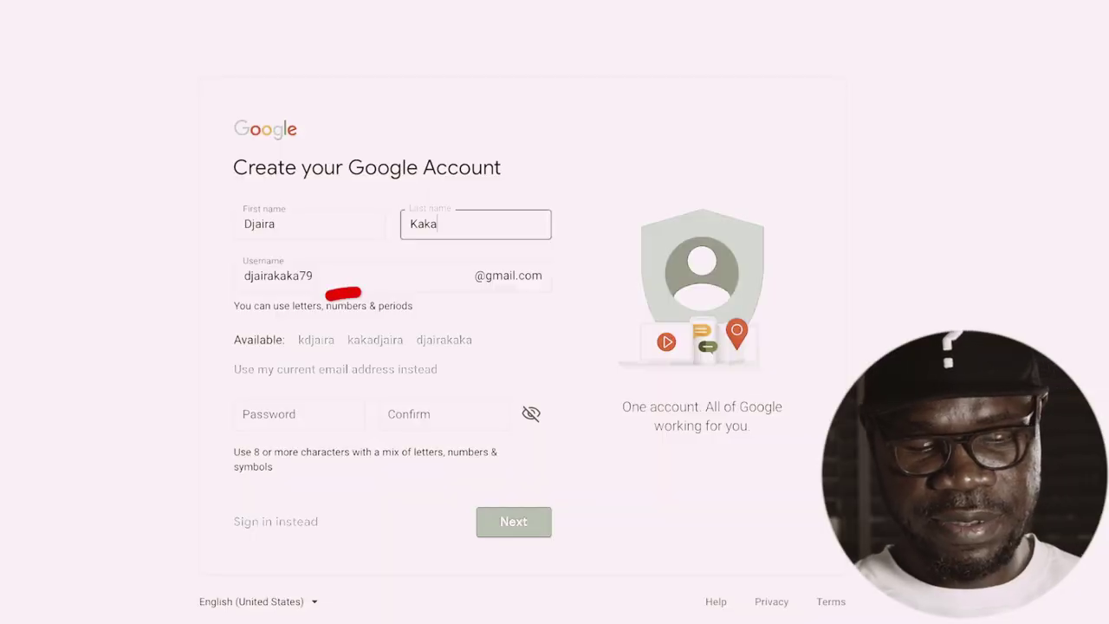
Replace the Gmail username with the first suggested available username.
click(313, 276)
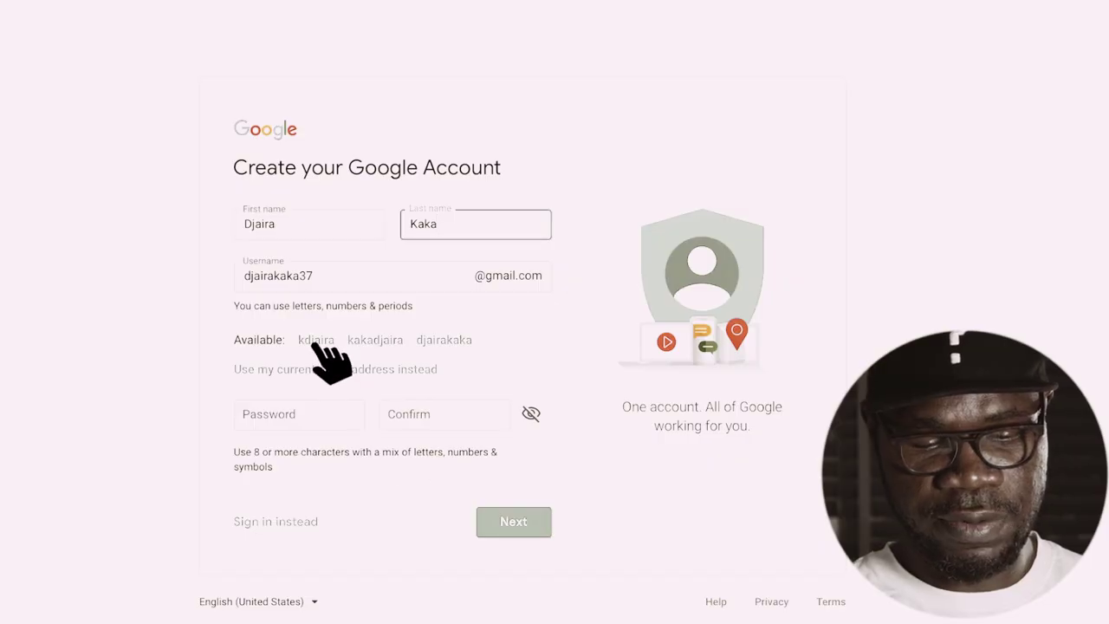
click(317, 343)
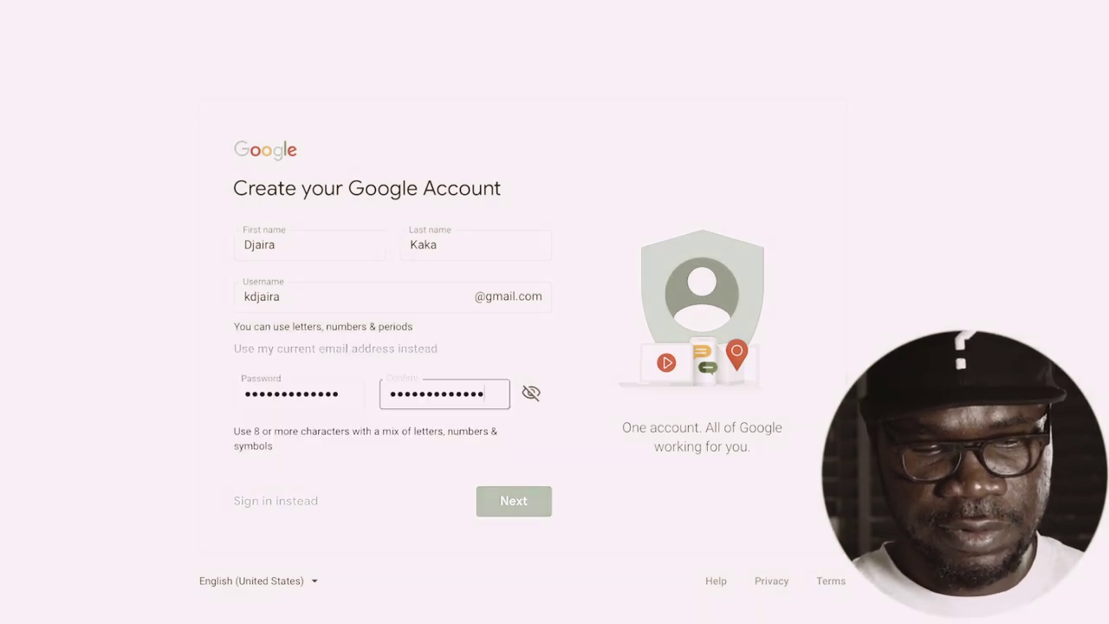
Submit the name, username and password on the Create your Google Account form.
click(524, 504)
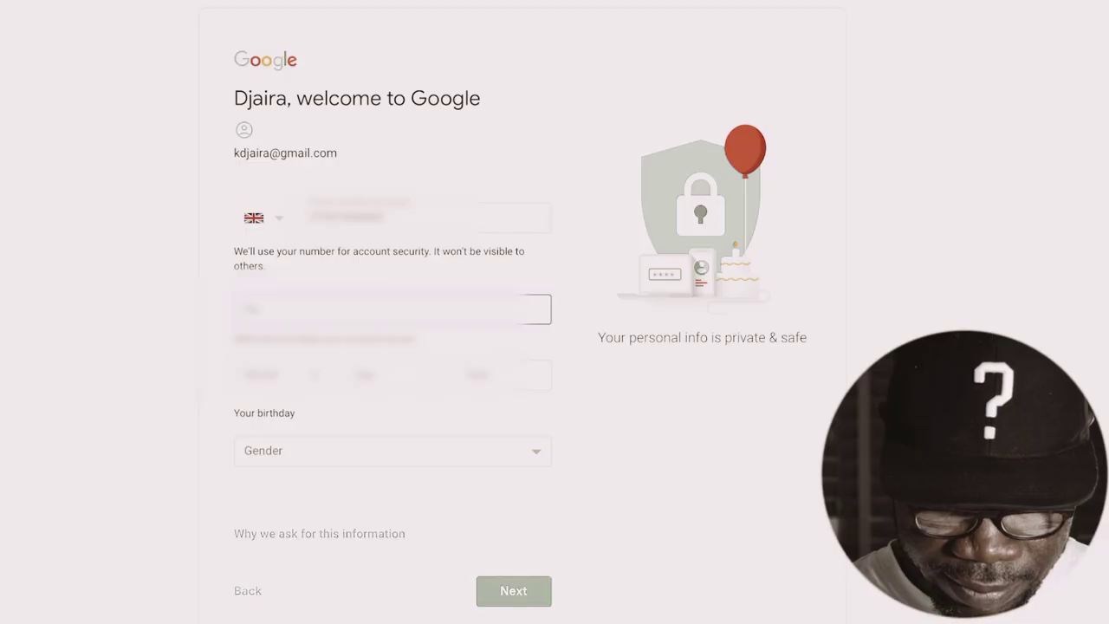
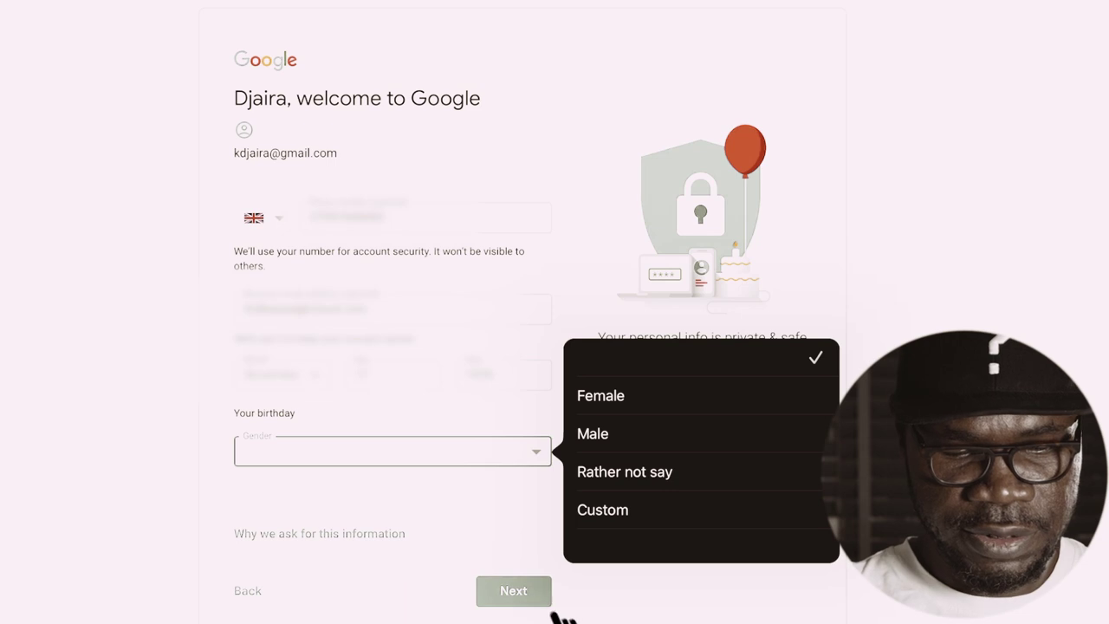
Enter the recovery email address, set gender to Male, and submit the personal details.
key(Down)
key(Down)
key(Return)
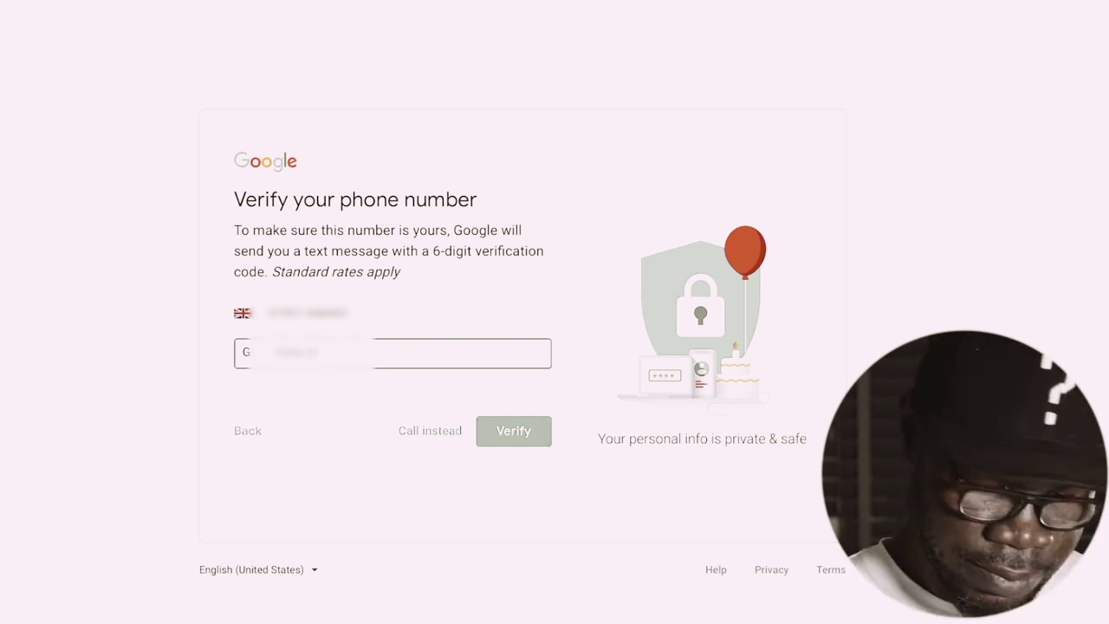
Verify the phone number with the texted 6-digit code.
click(512, 430)
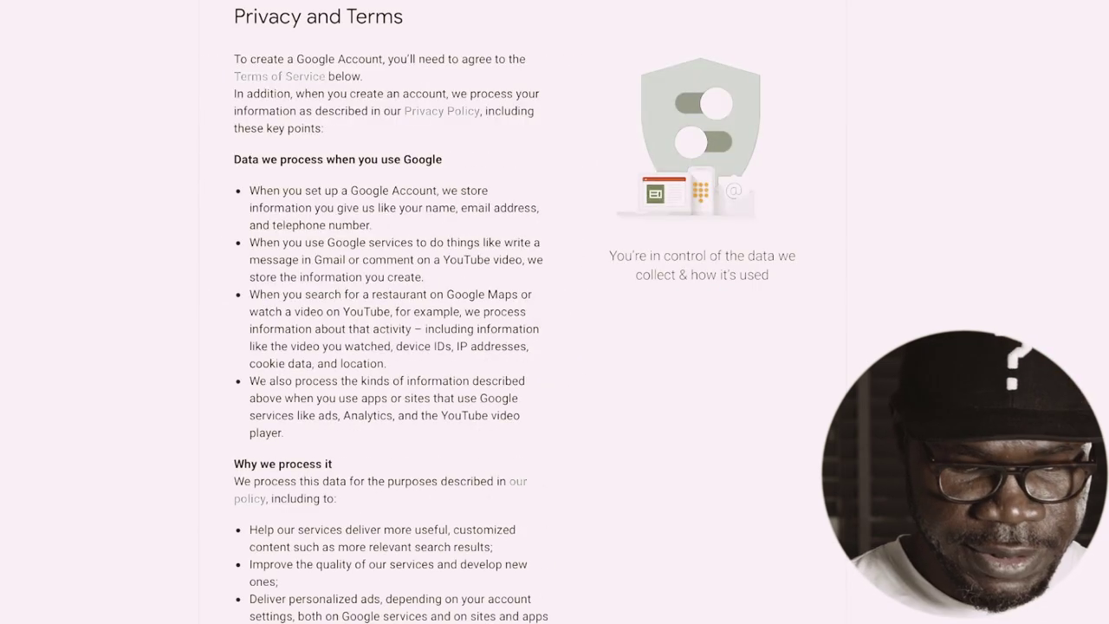
Review the Privacy and Terms page and create the account.
scroll(515, 312, down, 2)
scroll(515, 312, up, 4)
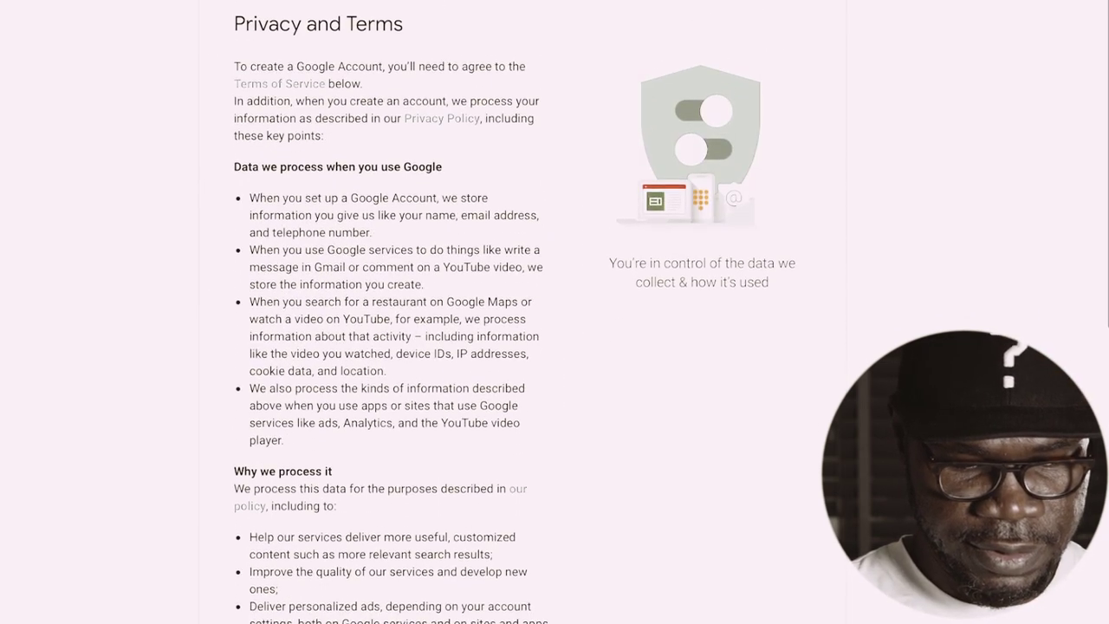
scroll(515, 312, down, 2)
scroll(393, 312, down, 10)
scroll(393, 312, up, 1)
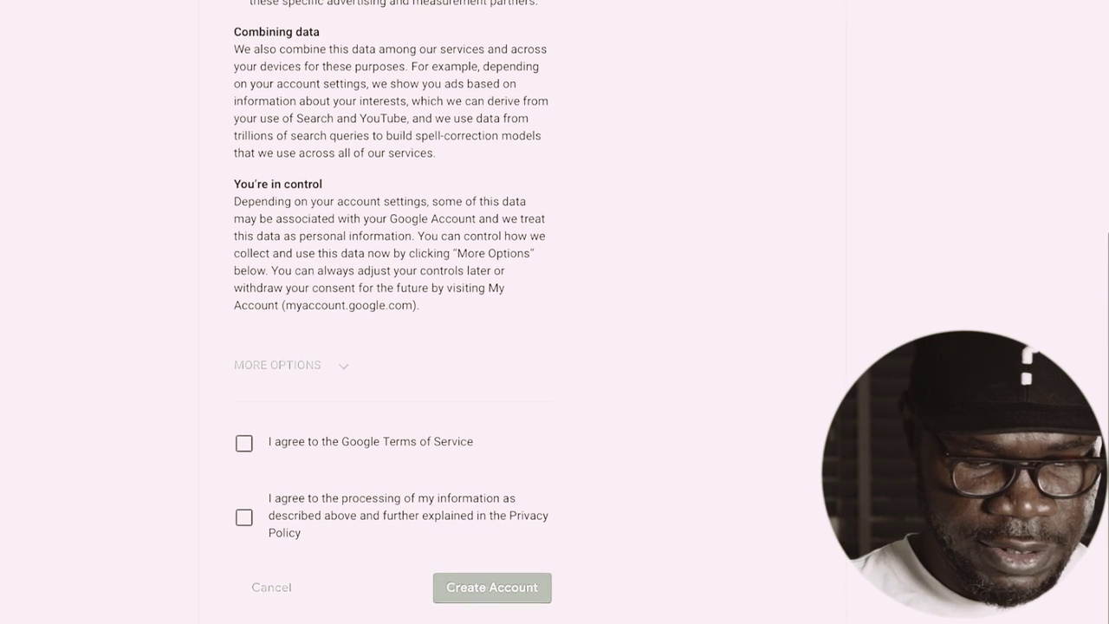
scroll(394, 312, up, 10)
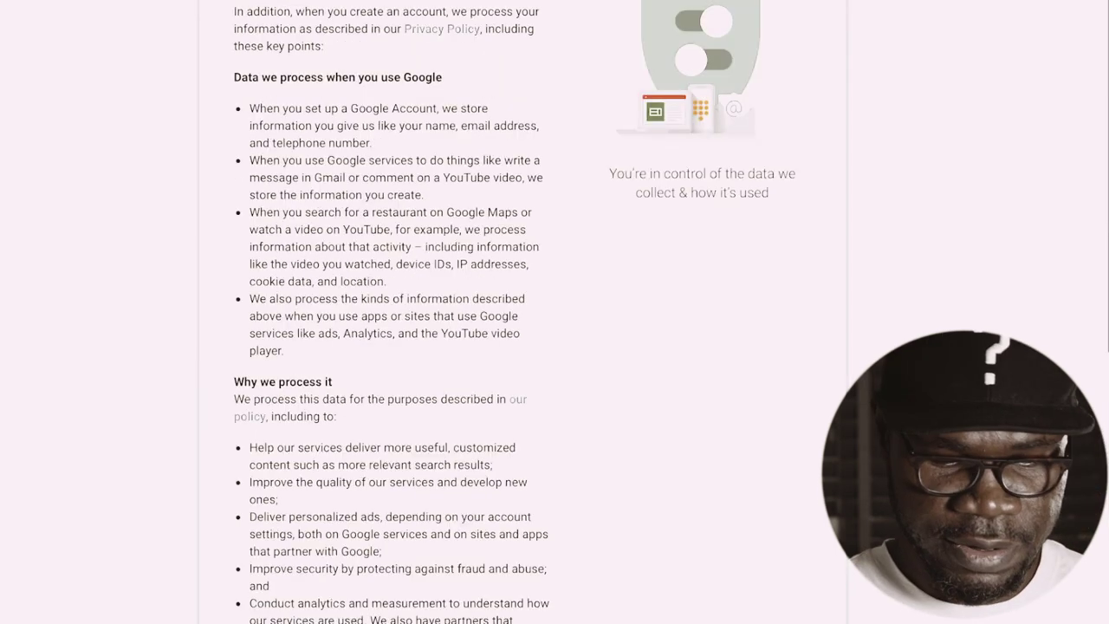
scroll(394, 312, down, 8)
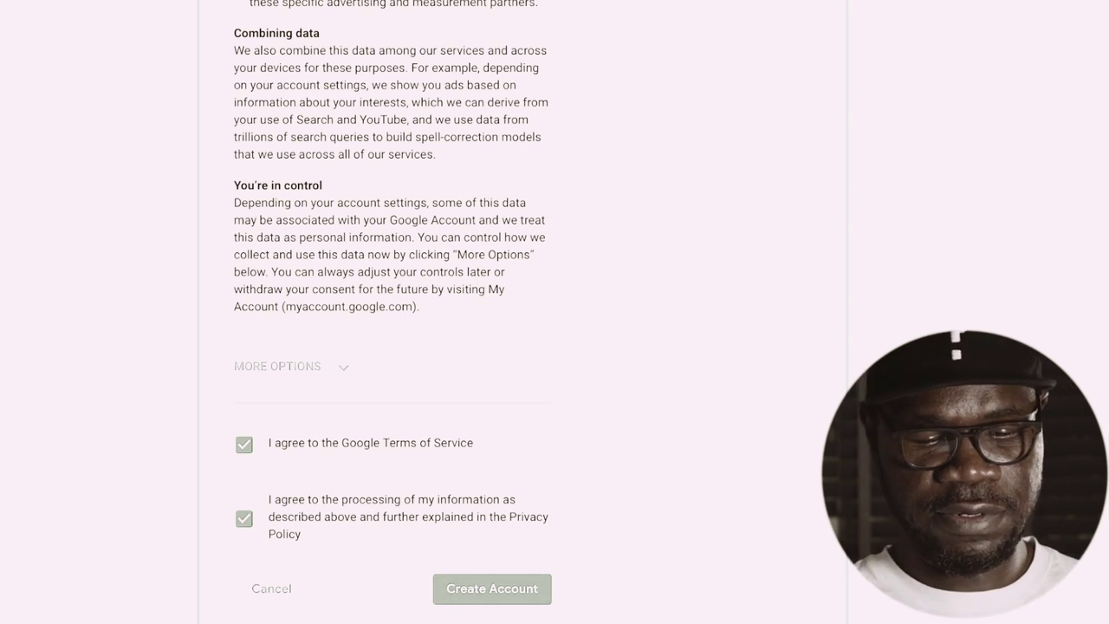
click(517, 597)
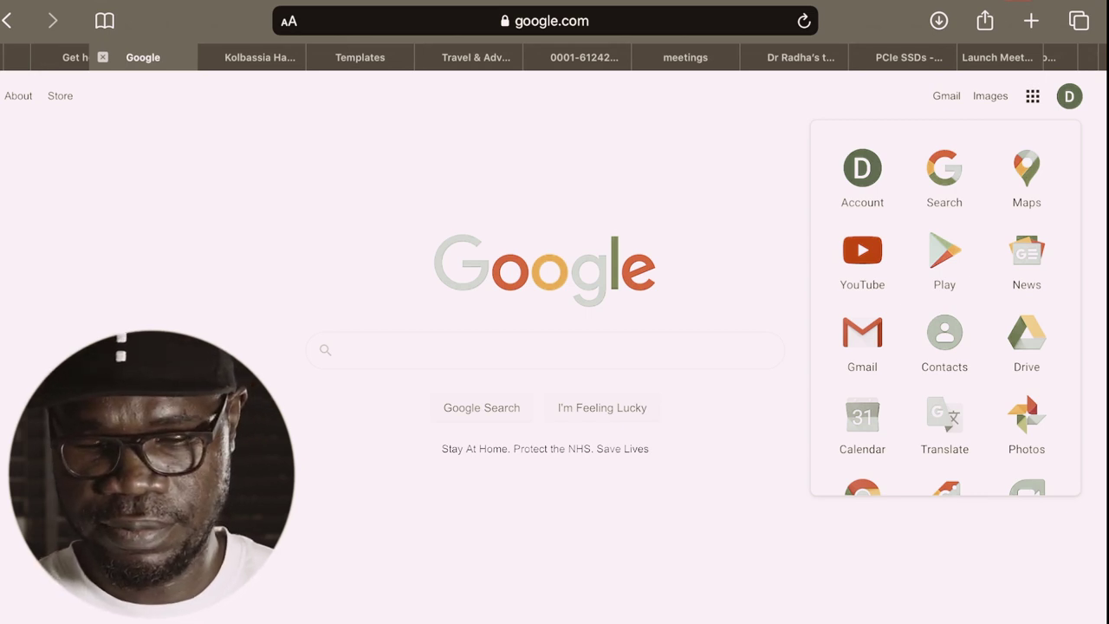
Launch YouTube from the Google apps list on the signed-in homepage.
click(867, 248)
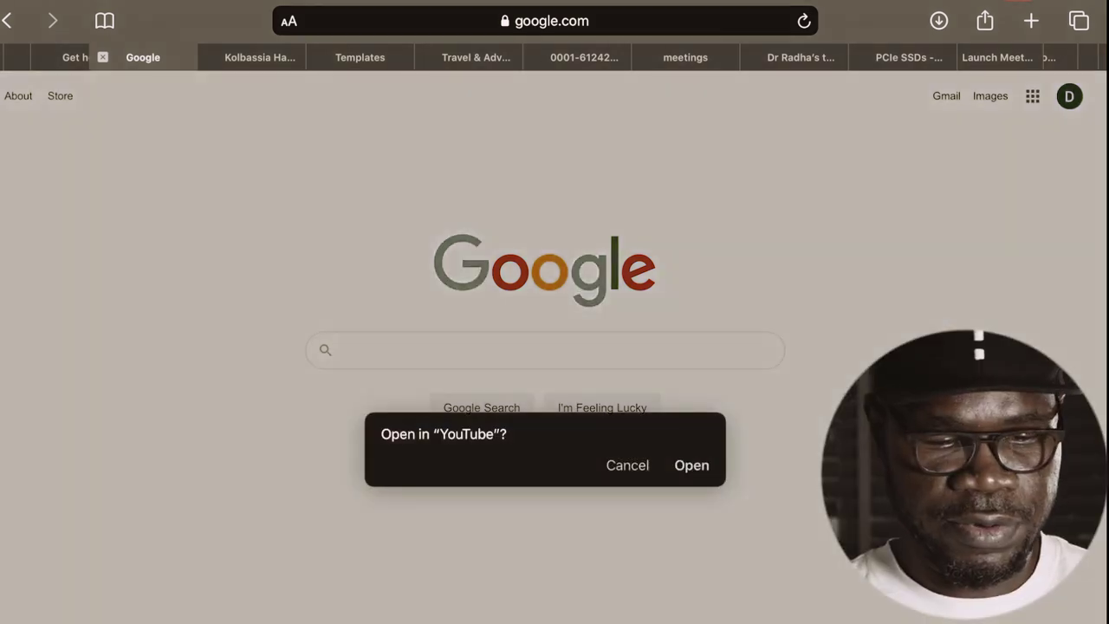
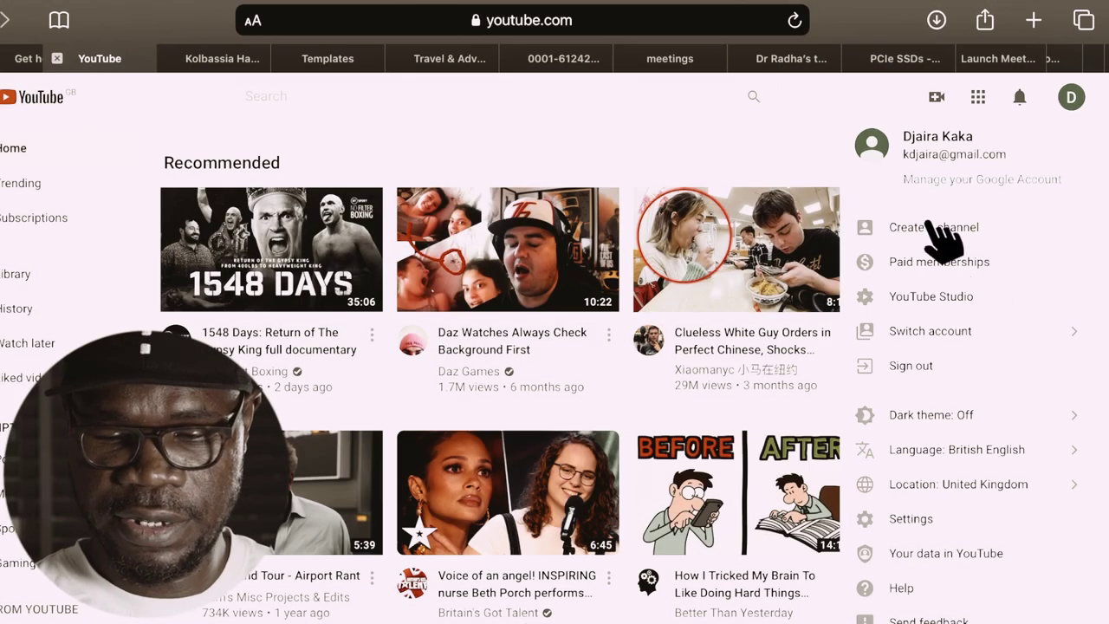
Start creating a new channel and get past the 'Your creator journey begins' introduction.
click(944, 227)
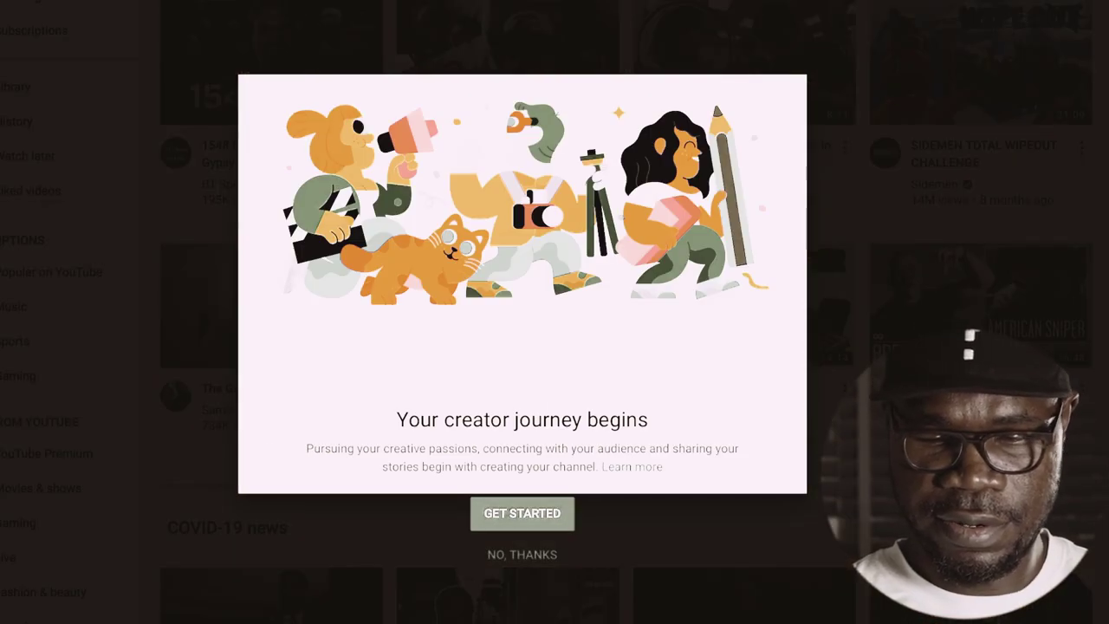
click(522, 513)
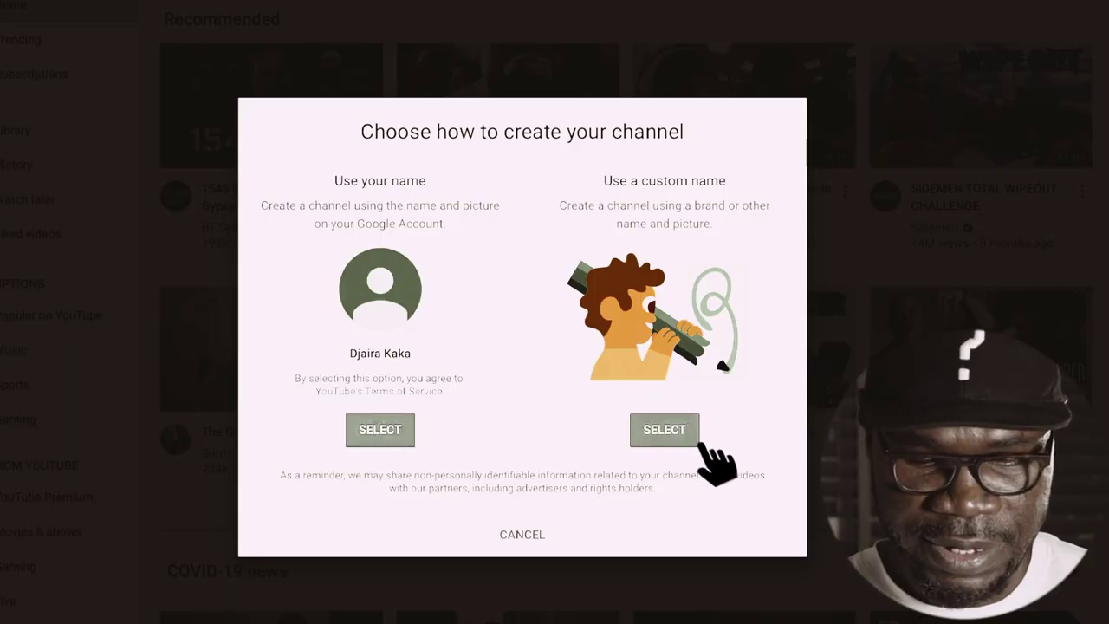
Create a custom-name channel called 'Personal Development', accepting the new Google Account.
click(700, 440)
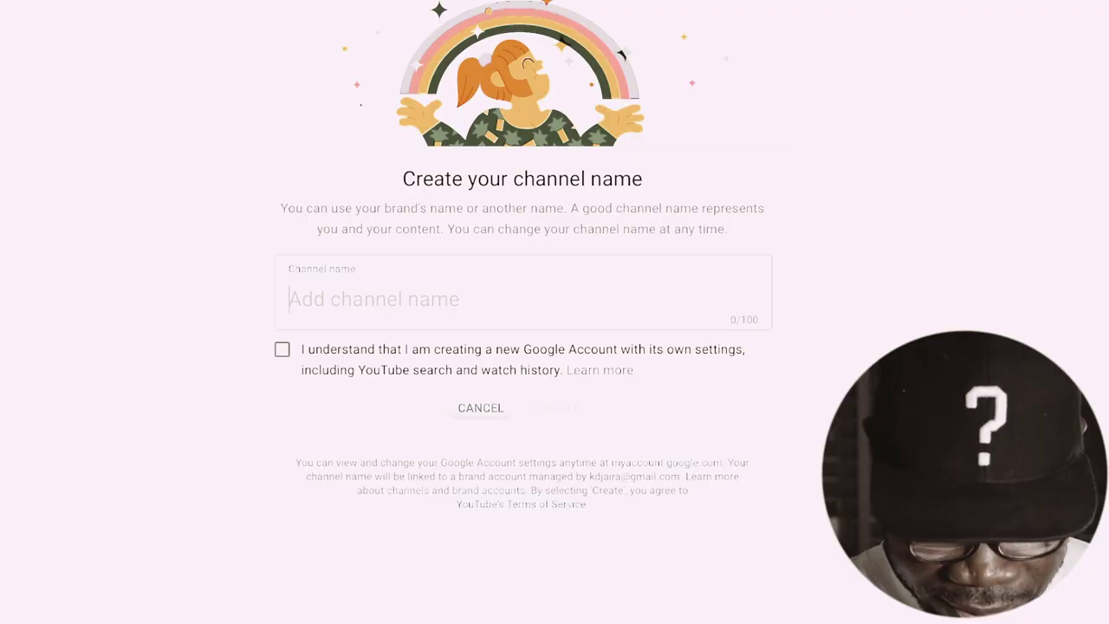
text(Pers)
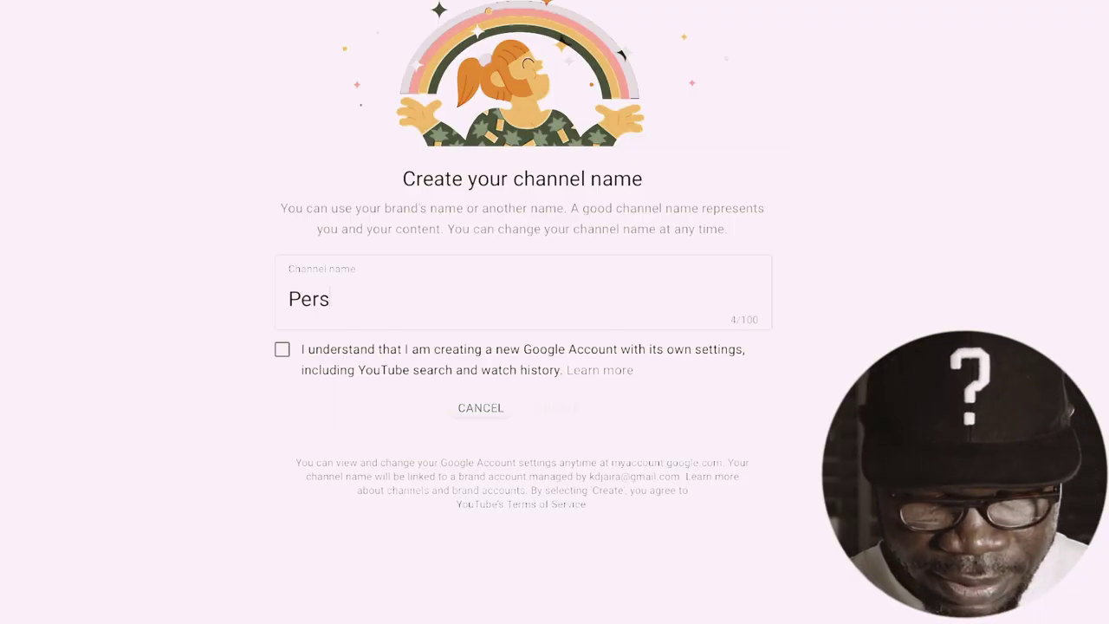
text(onal )
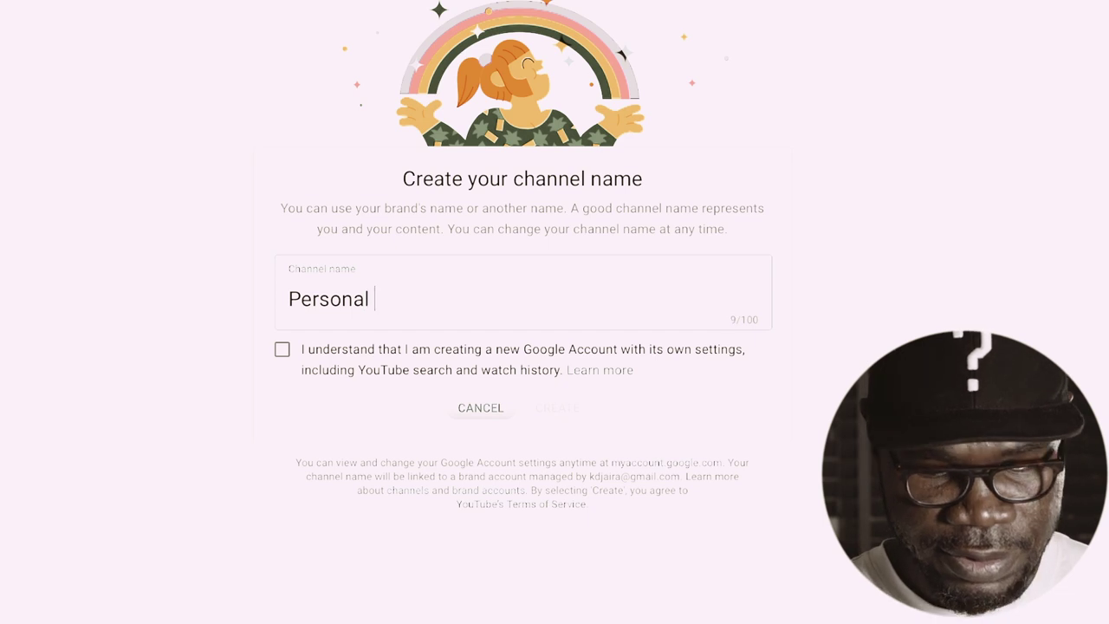
text(Develo)
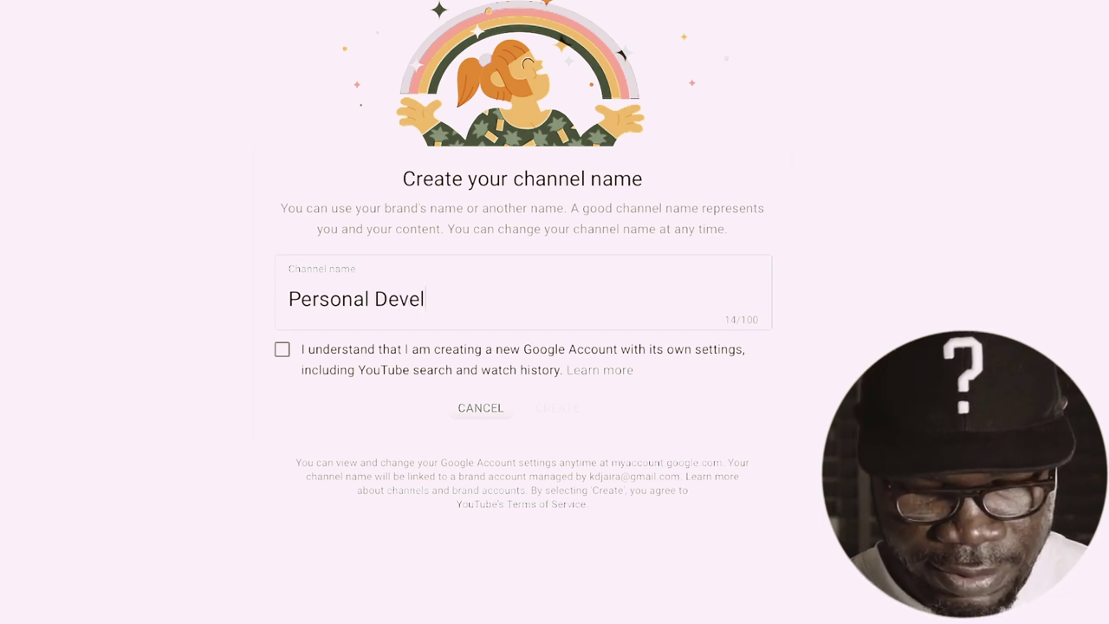
text(pment)
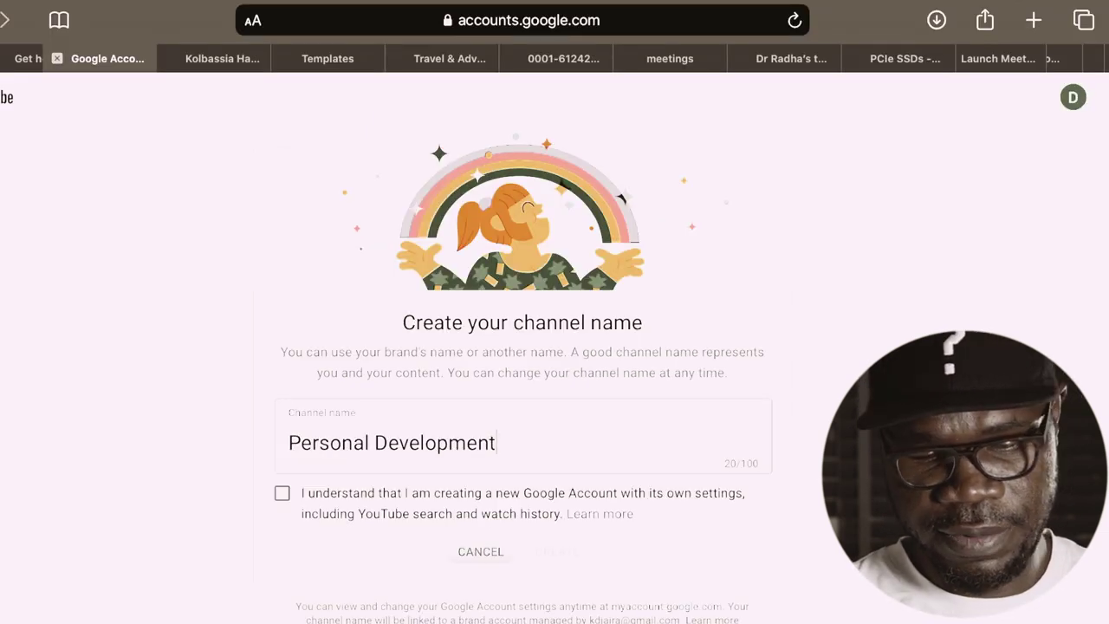
click(282, 492)
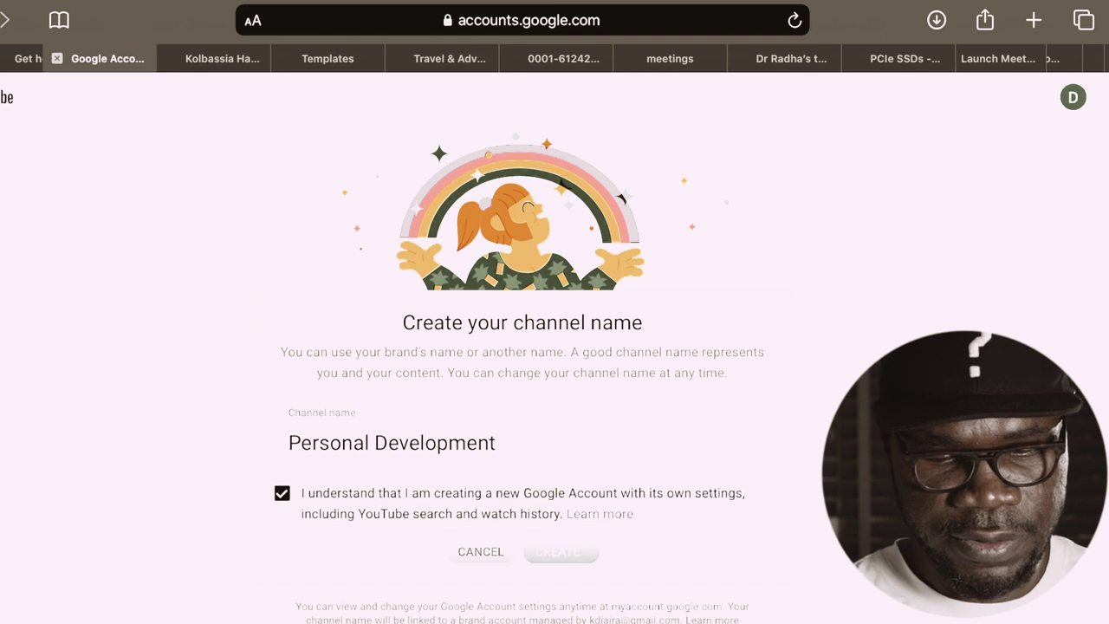
click(559, 552)
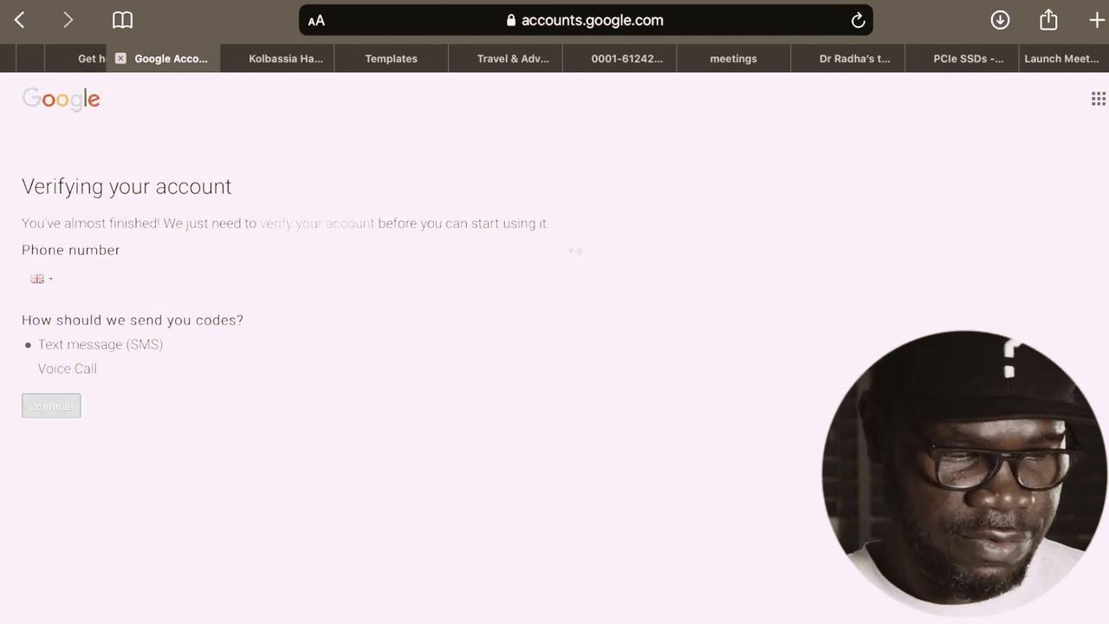
Enter the verification phone number for the new Google Account.
click(165, 278)
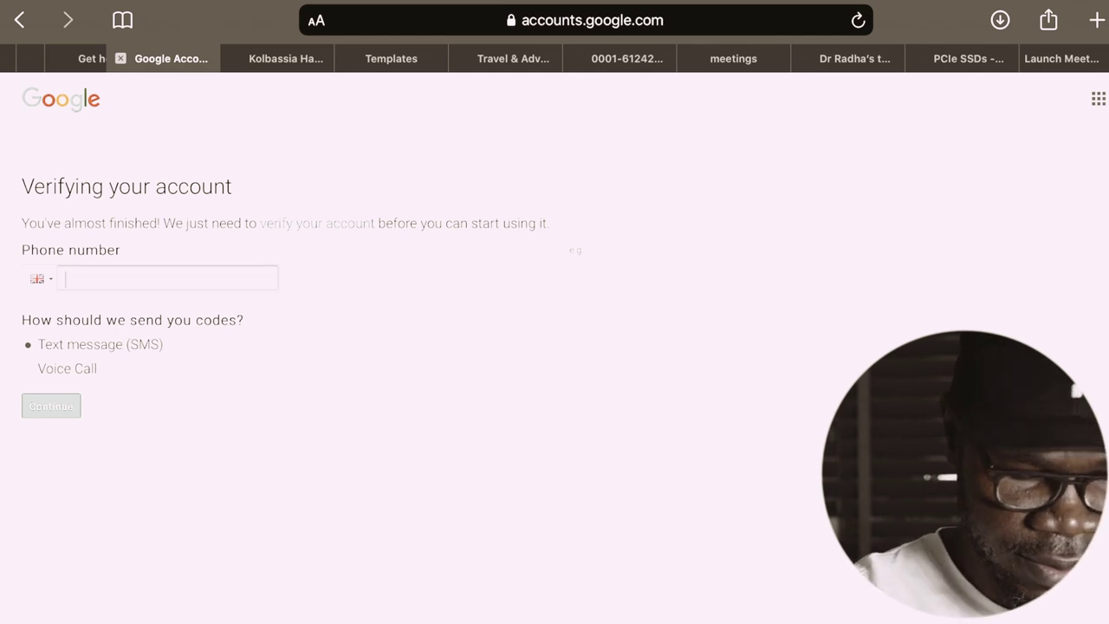
text(07)
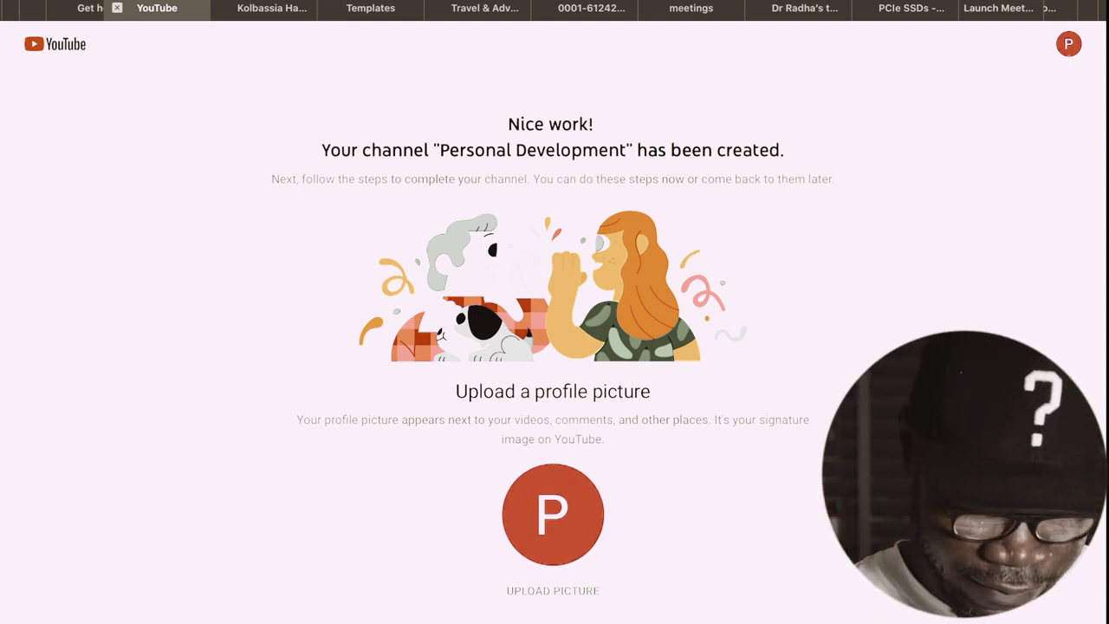
Set an orange-lit photo from the Recents album as the channel's profile picture.
click(570, 562)
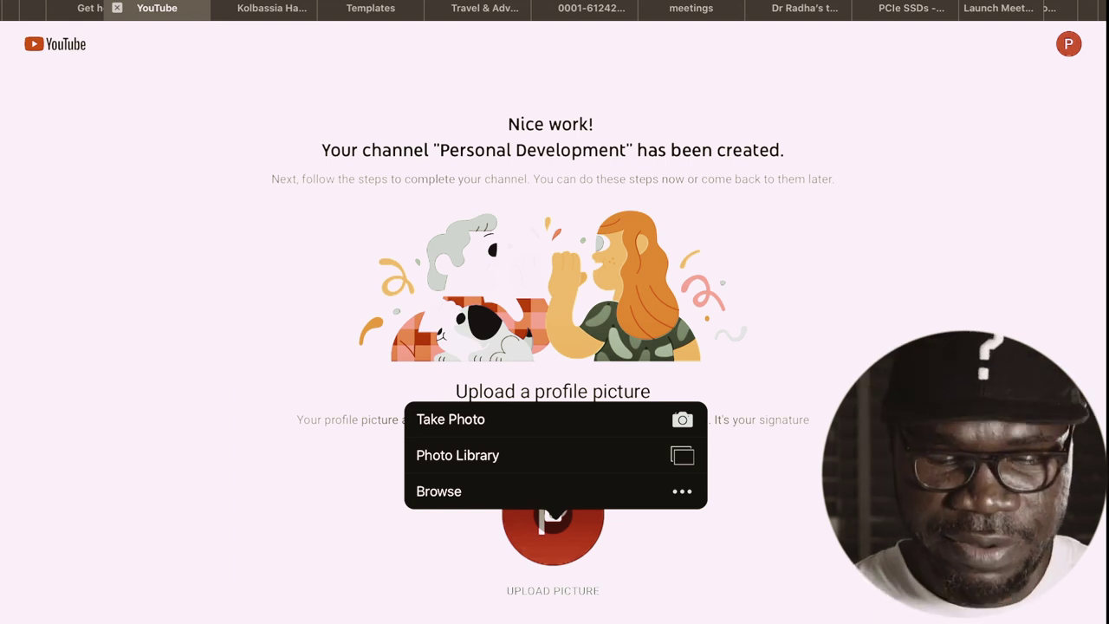
scroll(555, 347, down, 2)
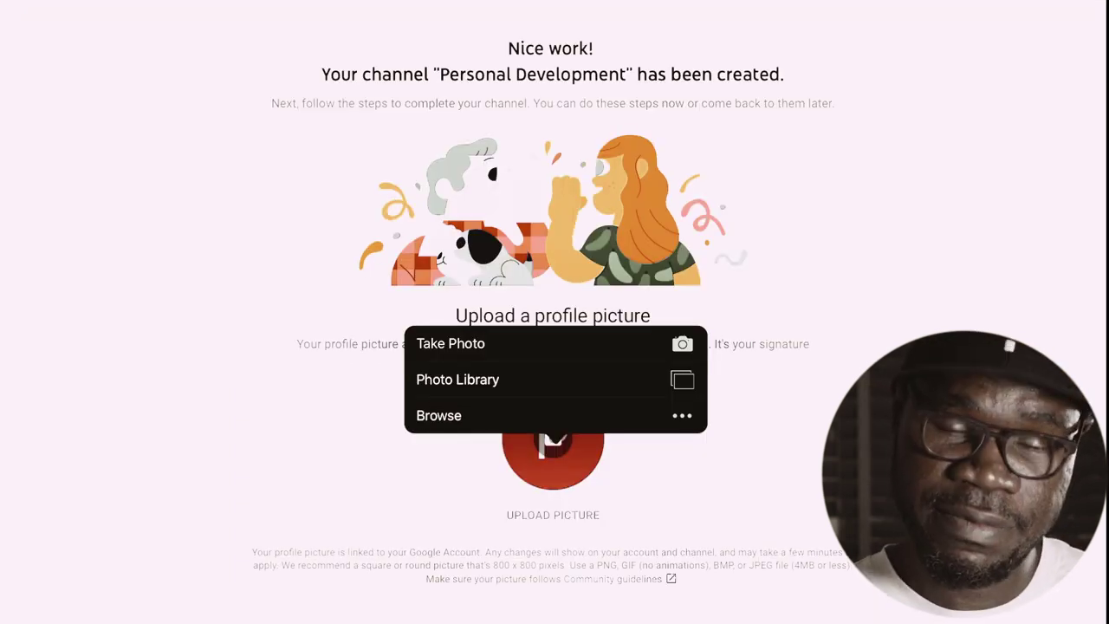
click(458, 380)
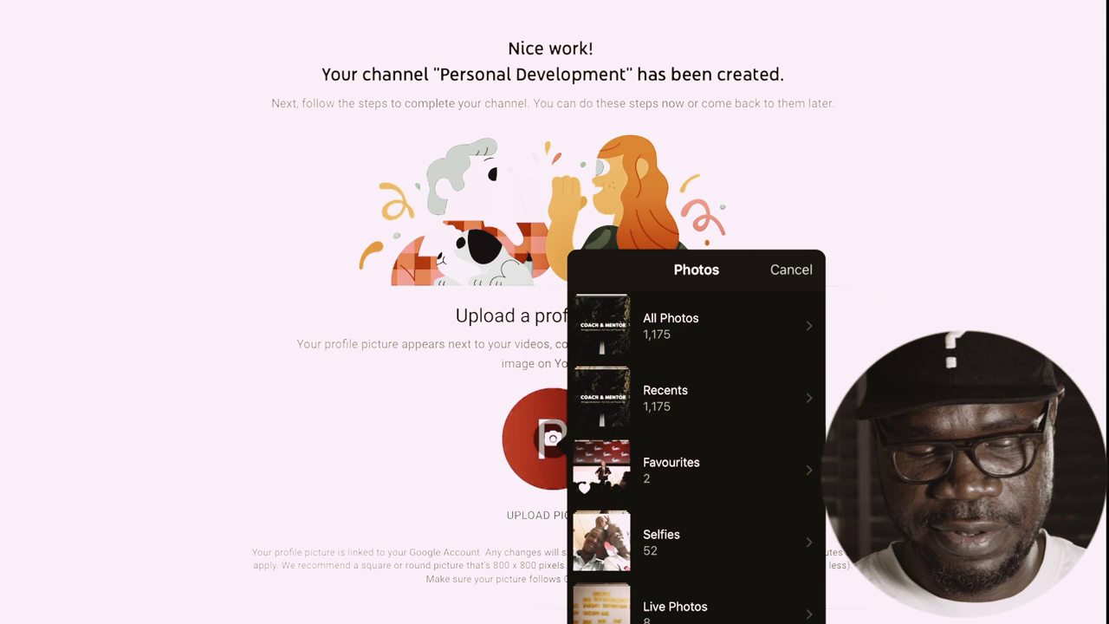
click(684, 398)
click(783, 490)
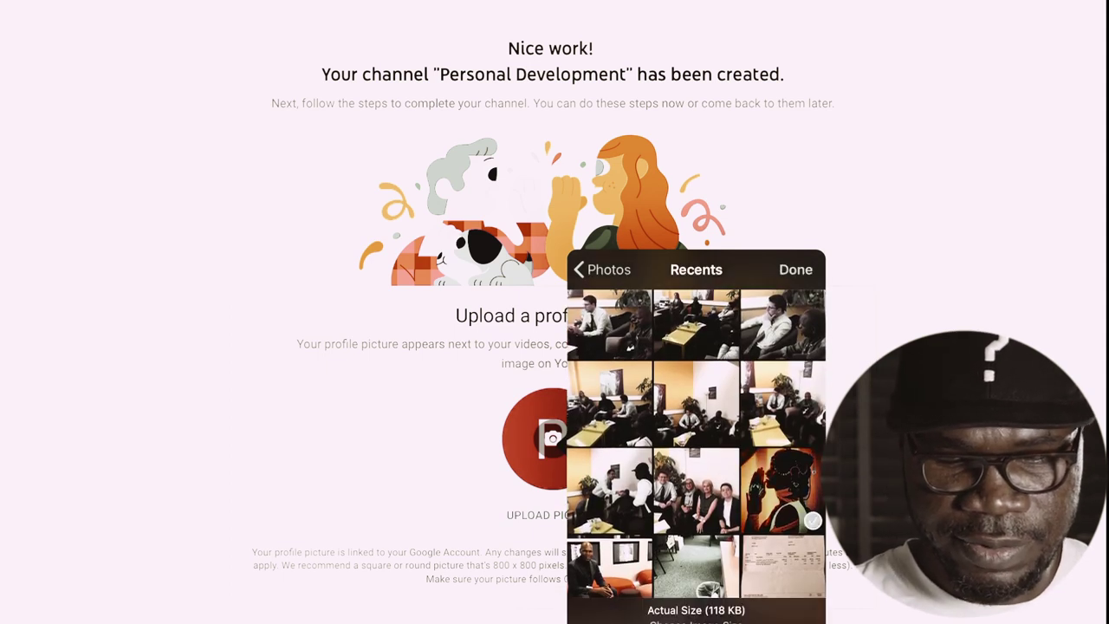
click(795, 269)
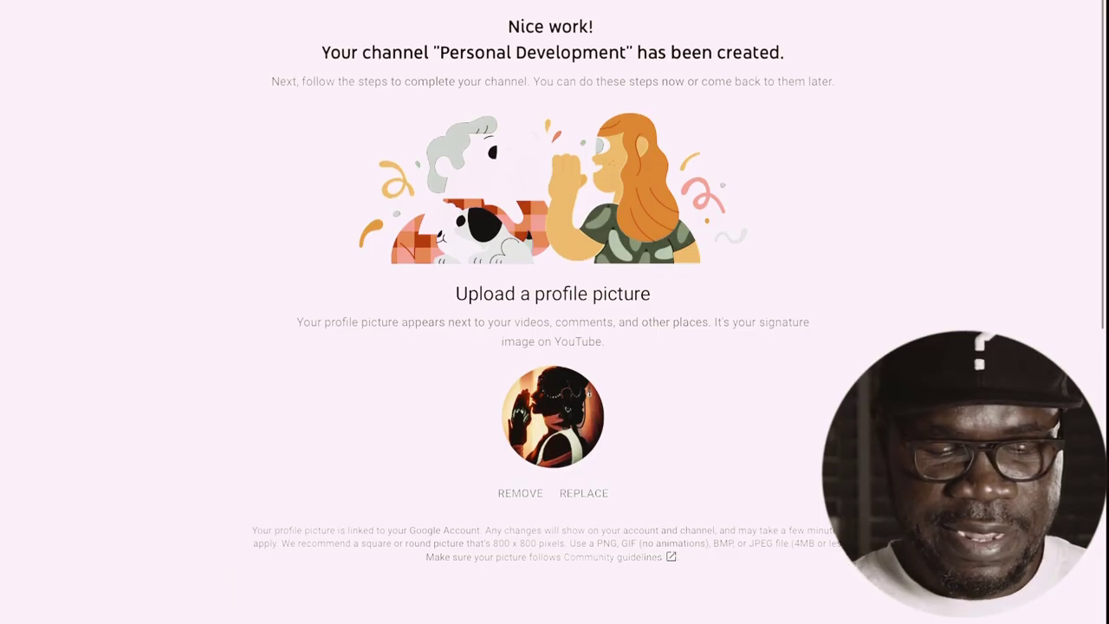
scroll(555, 313, down, 3)
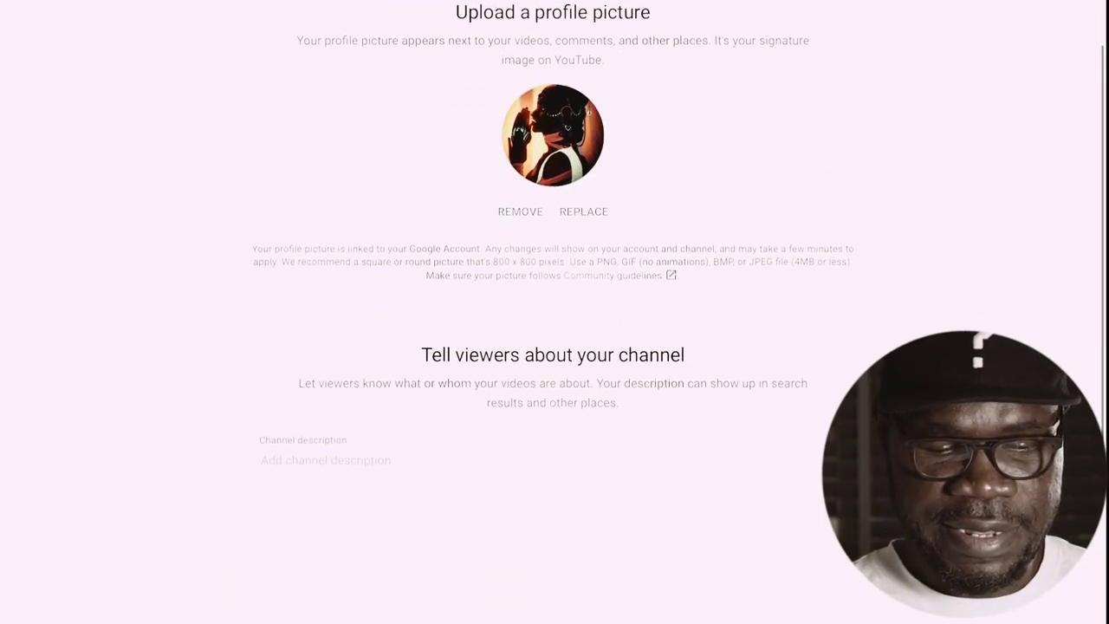
Write the description lines 'Personal Development. I saw it', 'I tried…', correcting 'It is works' to 'It works'.
scroll(555, 312, down, 2)
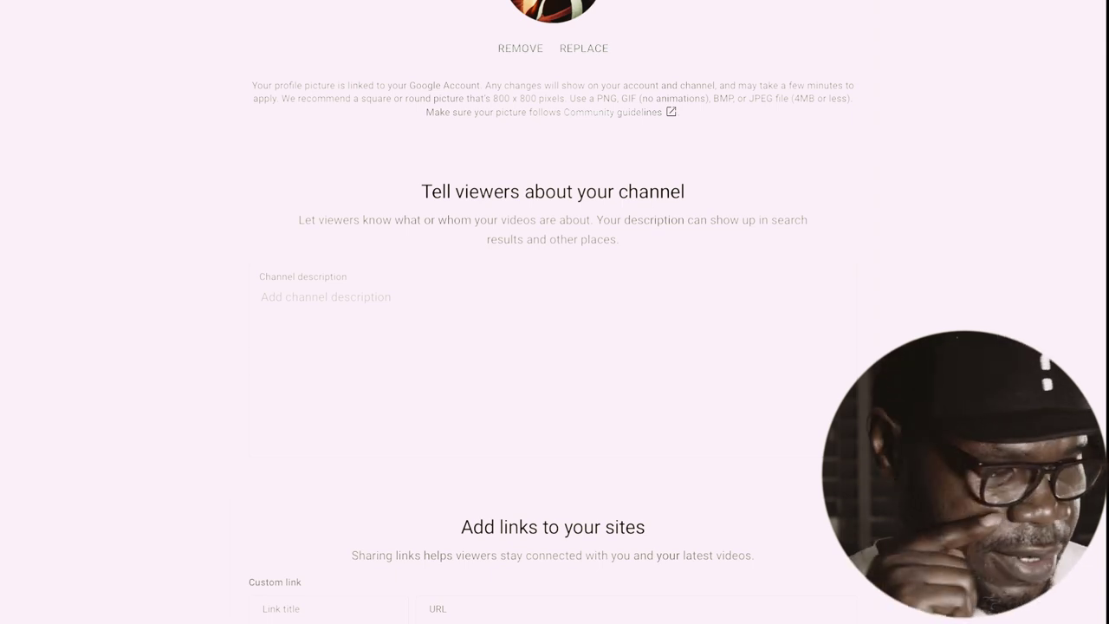
click(261, 297)
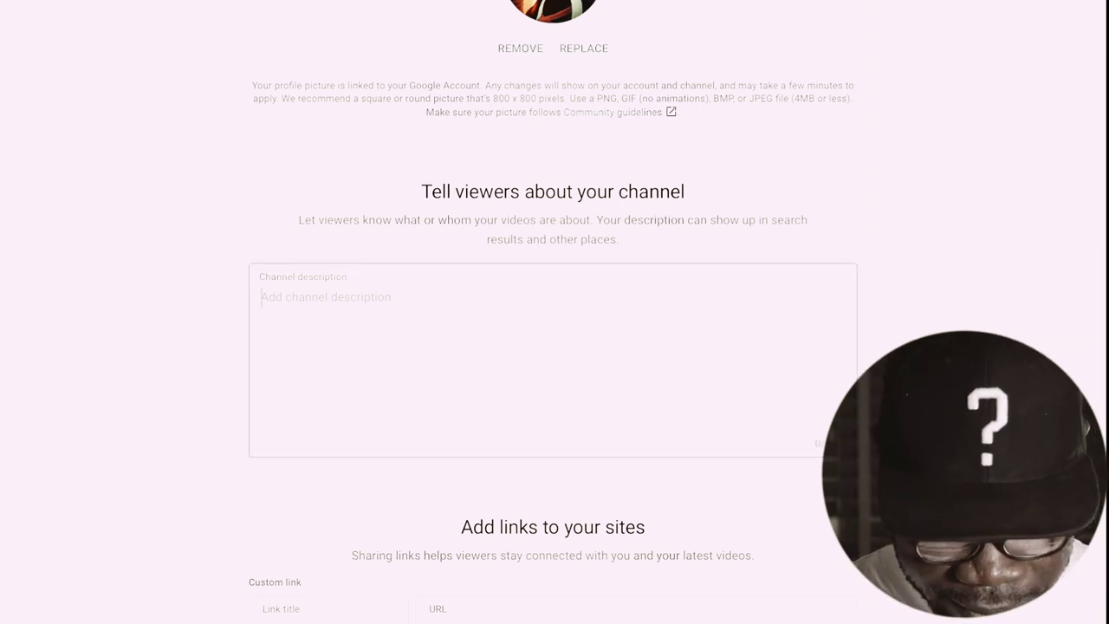
text(Per)
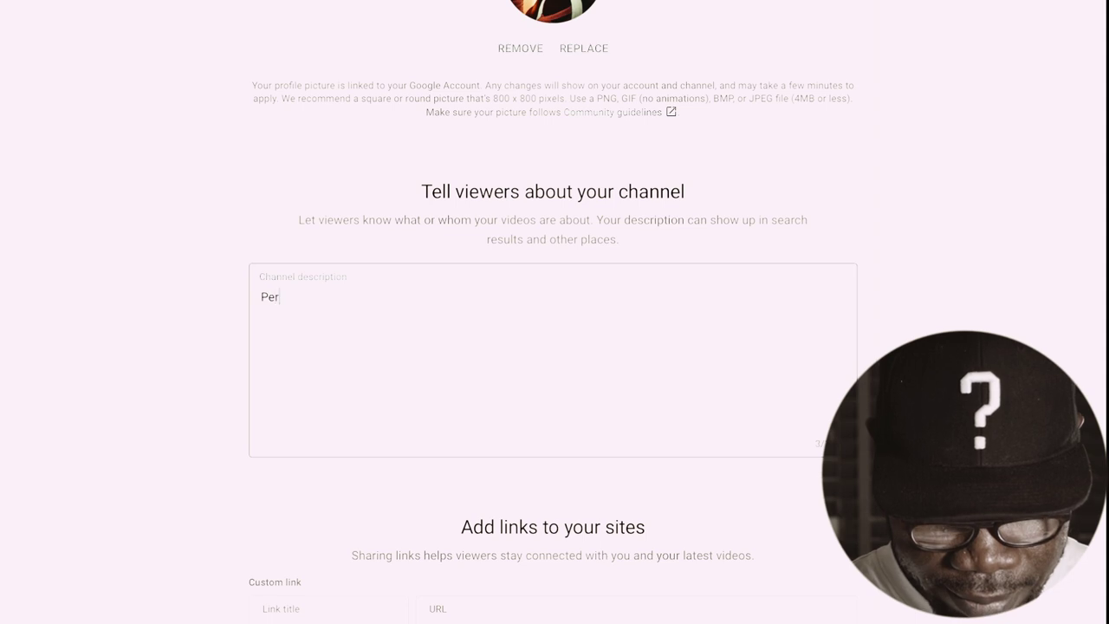
text(sonal )
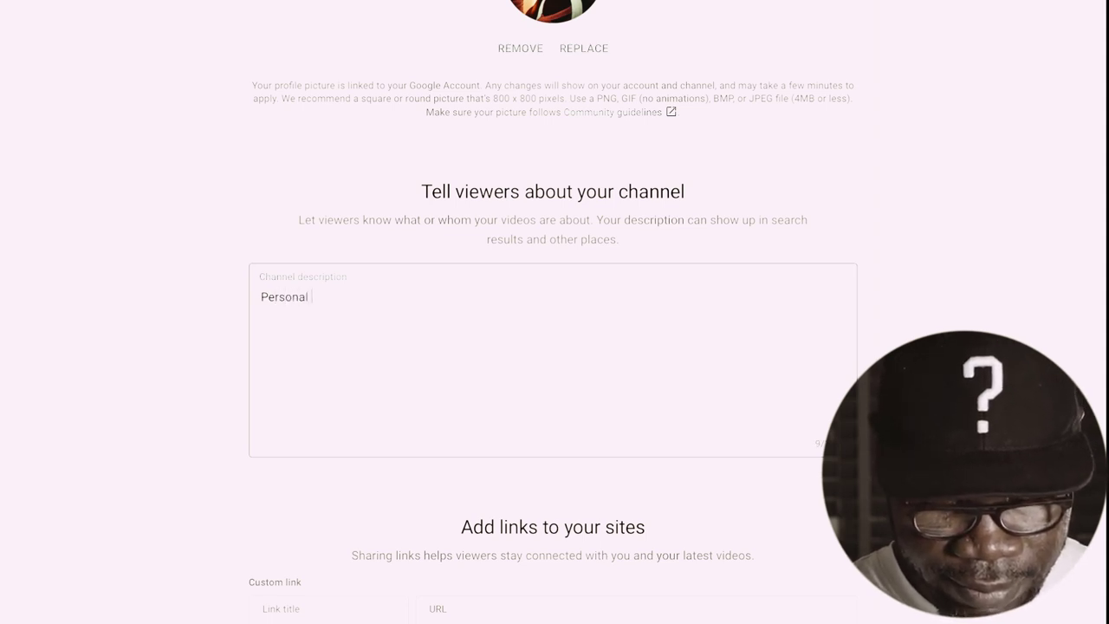
text(Deve)
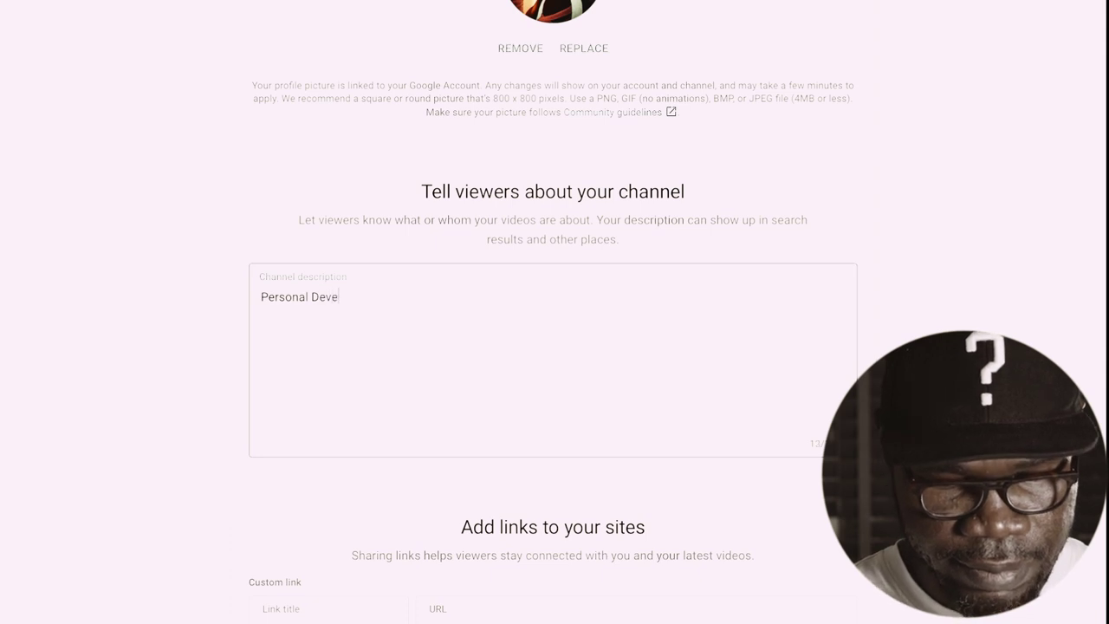
text(lopment)
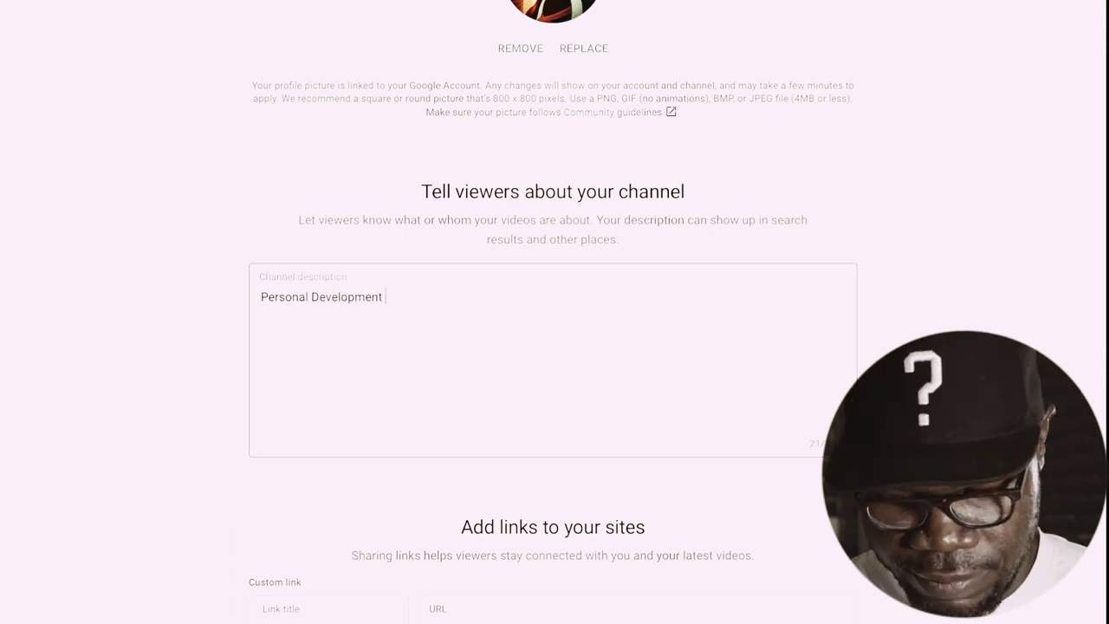
key(BackSpace)
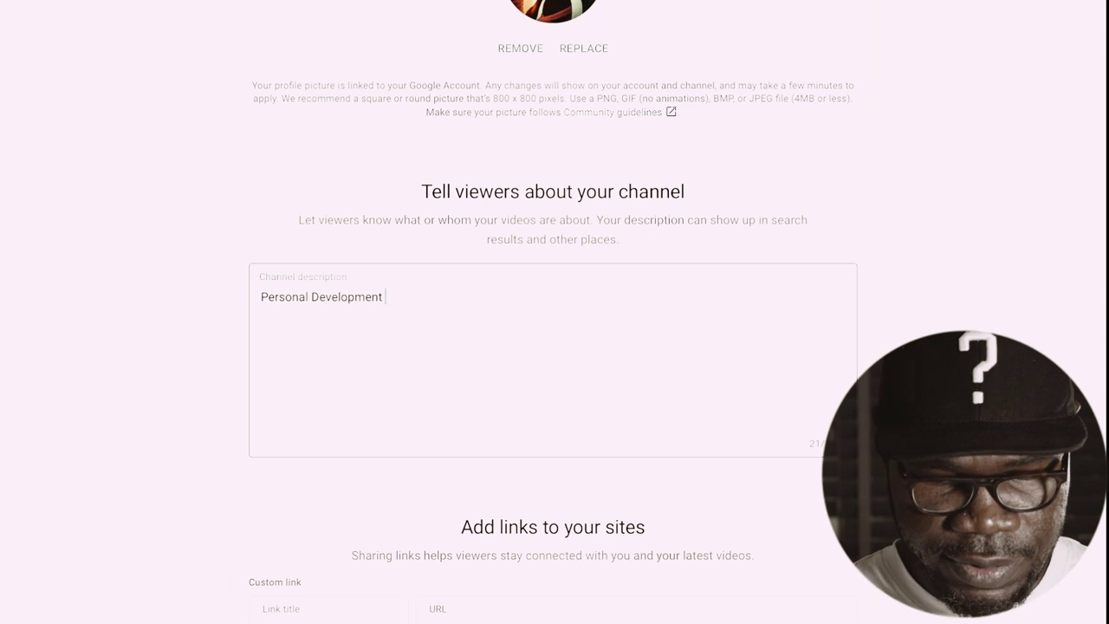
text(. )
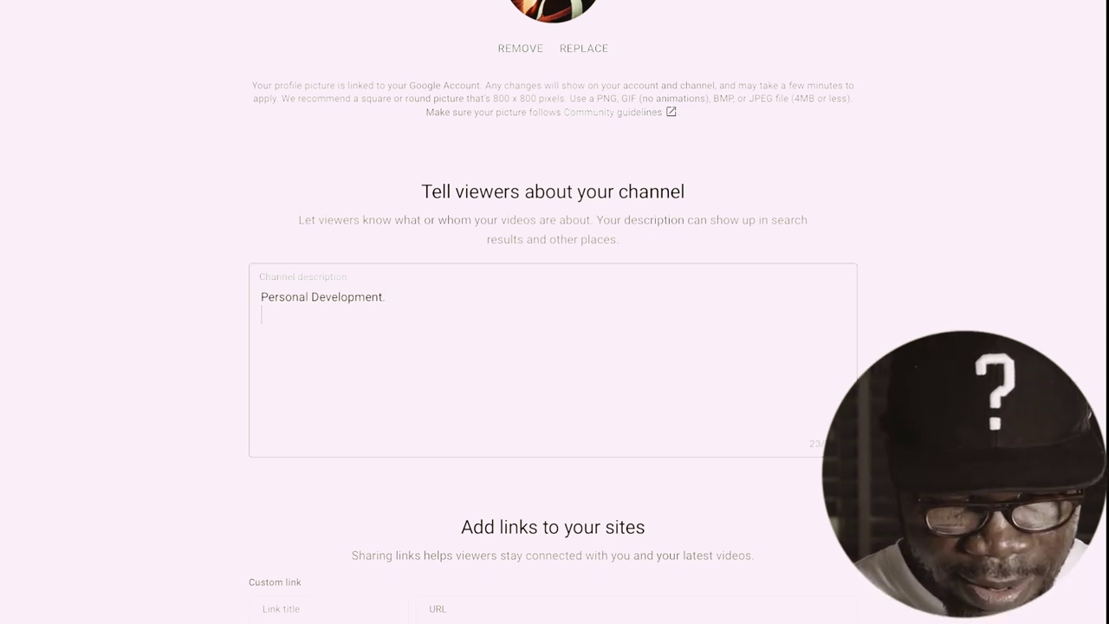
text(I )
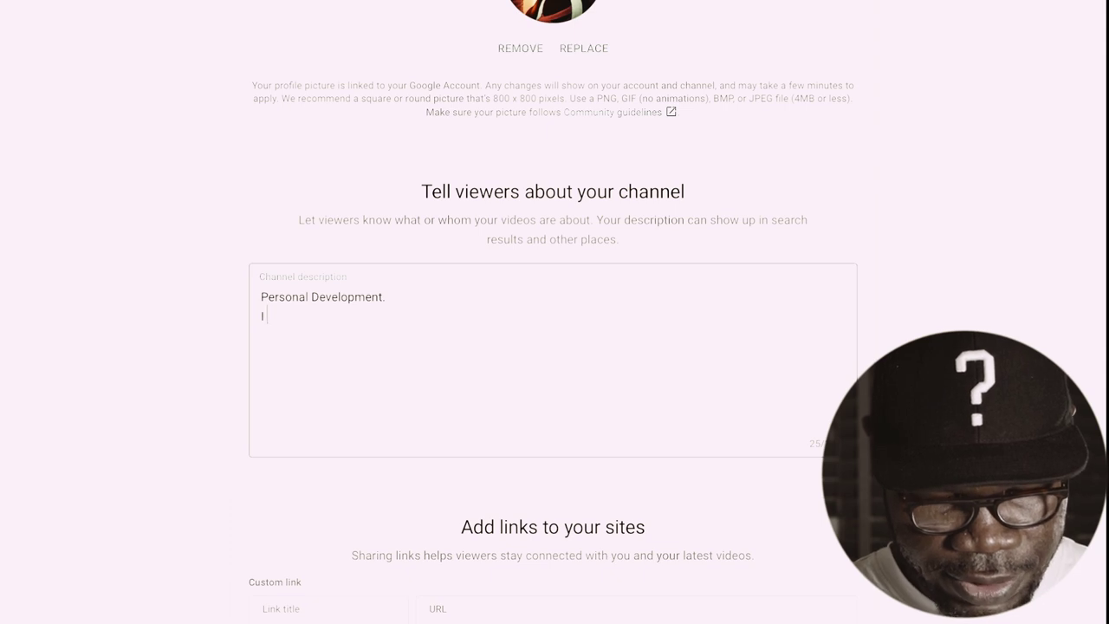
text(saw it)
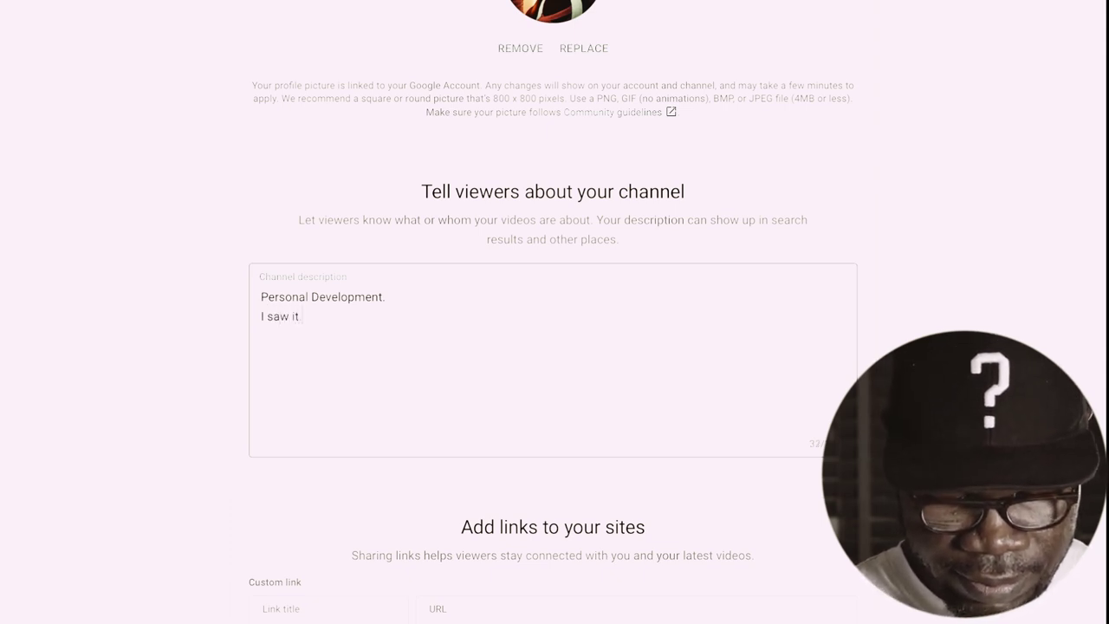
key(Return)
text(I t)
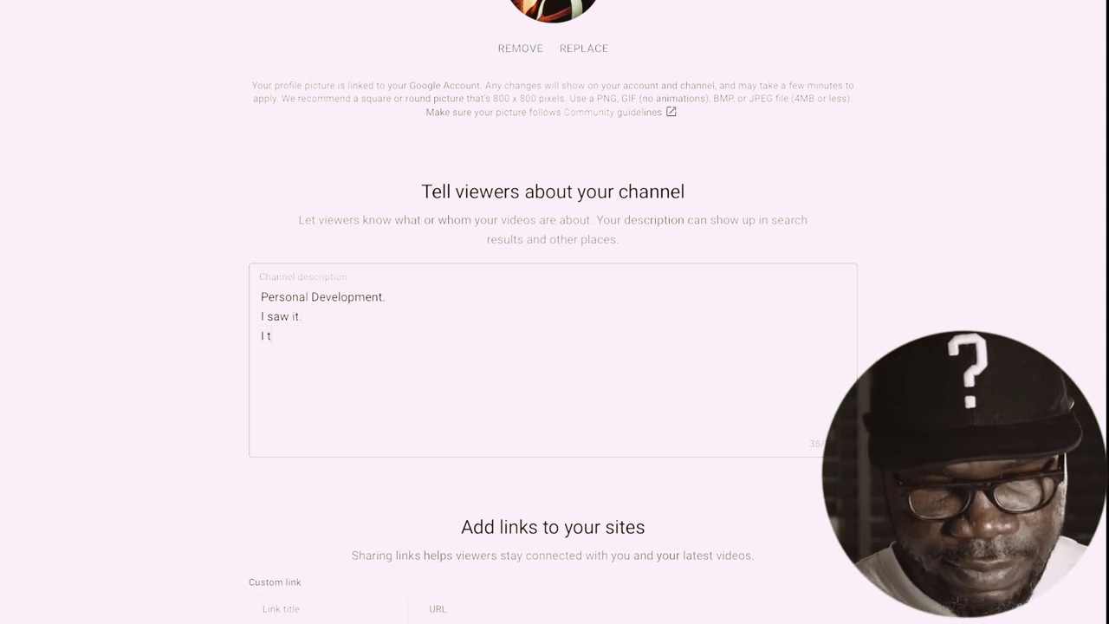
text(ried)
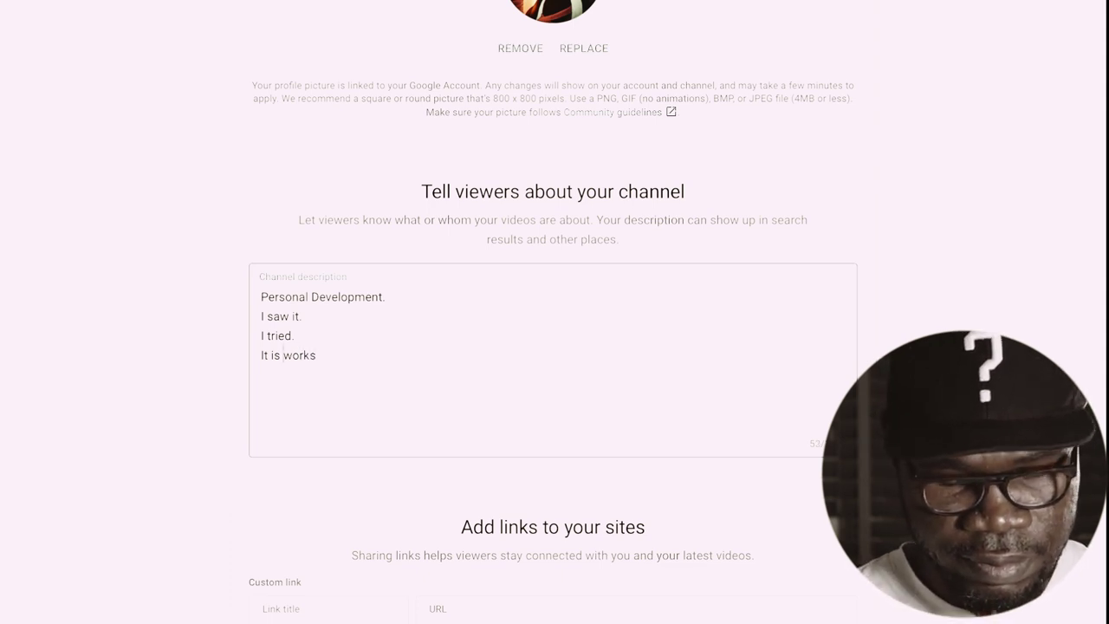
click(283, 350)
key(BackSpace)
key(BackSpace)
key(BackSpace)
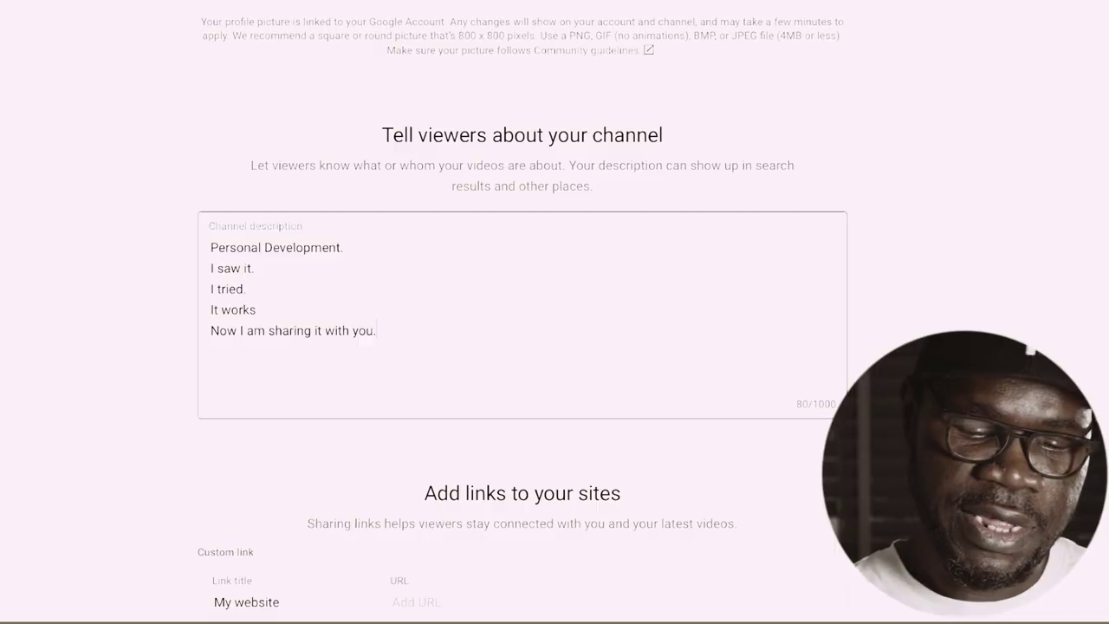
scroll(523, 312, down, 3)
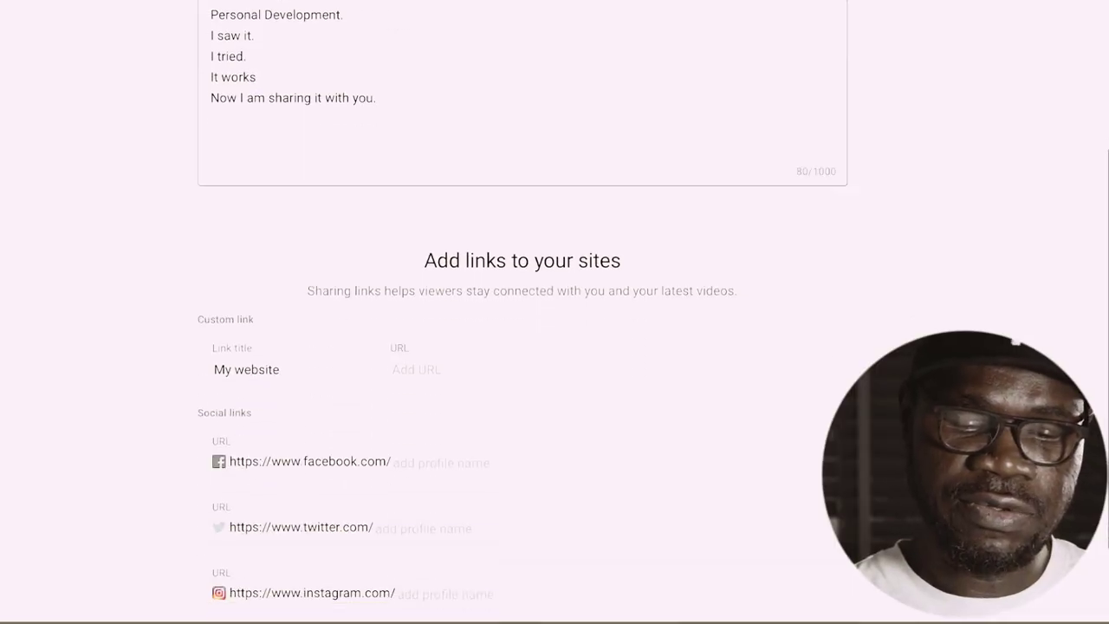
Save the written description and 'My website' link via SAVE AND CONTINUE.
scroll(518, 315, down, 2)
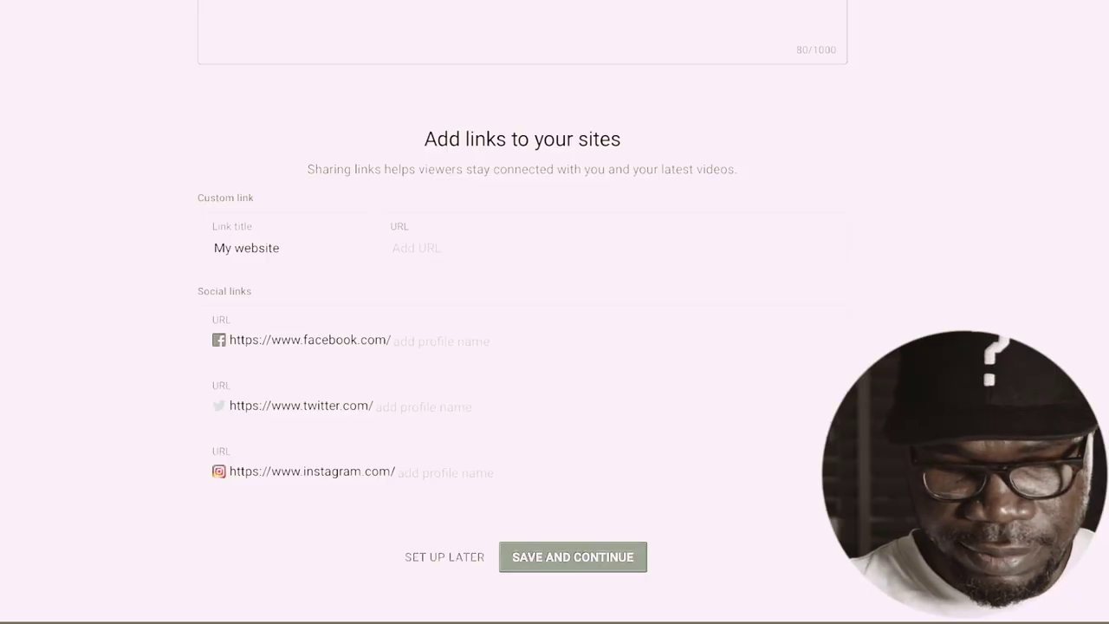
click(559, 555)
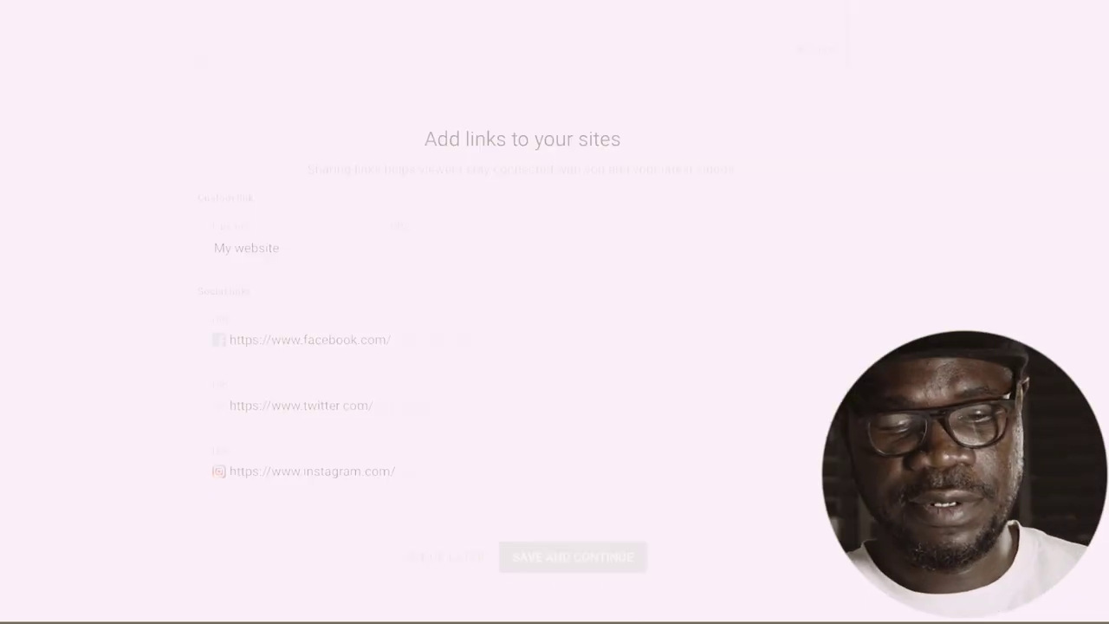